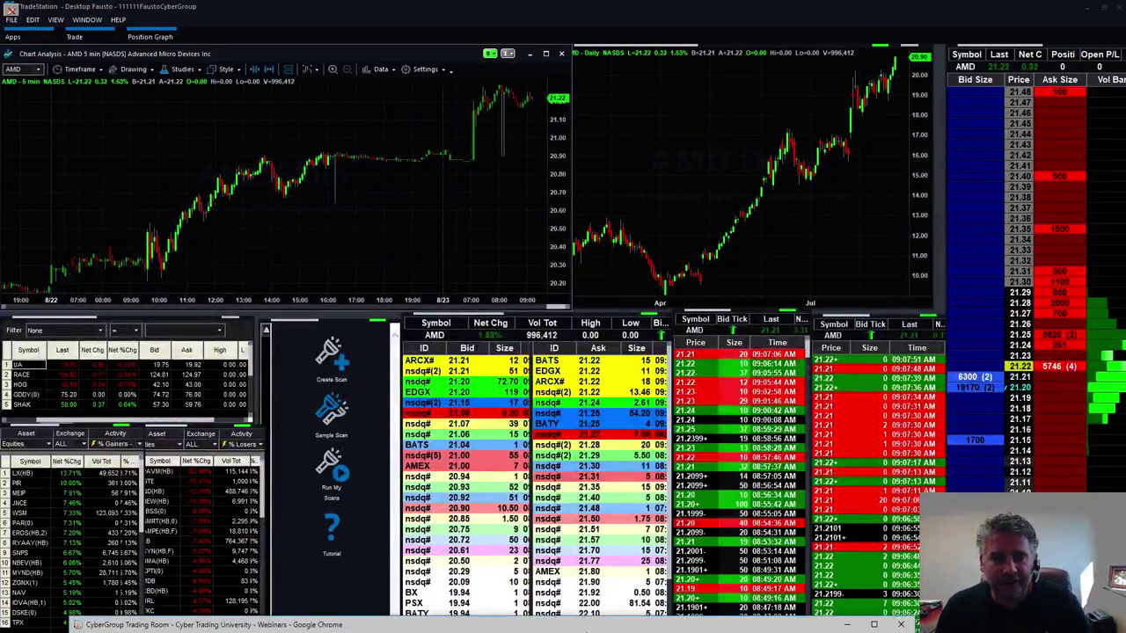
Step: Check EXAS briefly, then load SSC, replacing AMD in the linked charts, Level II and time-and-sales
left_click_drag(588, 632, 623, 628)
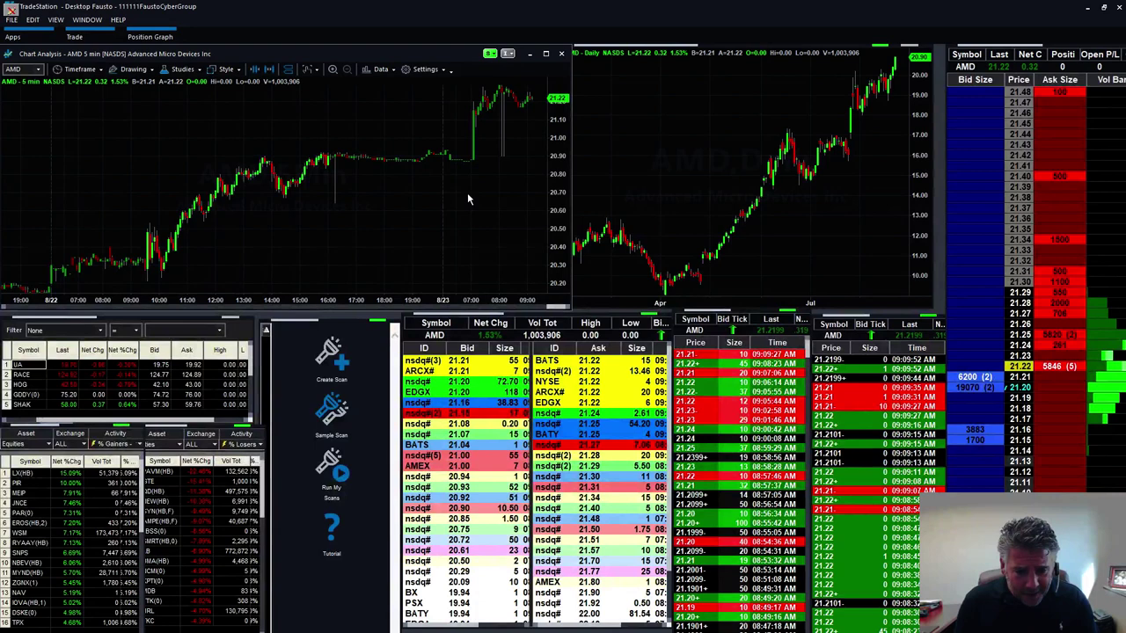
type("ex")
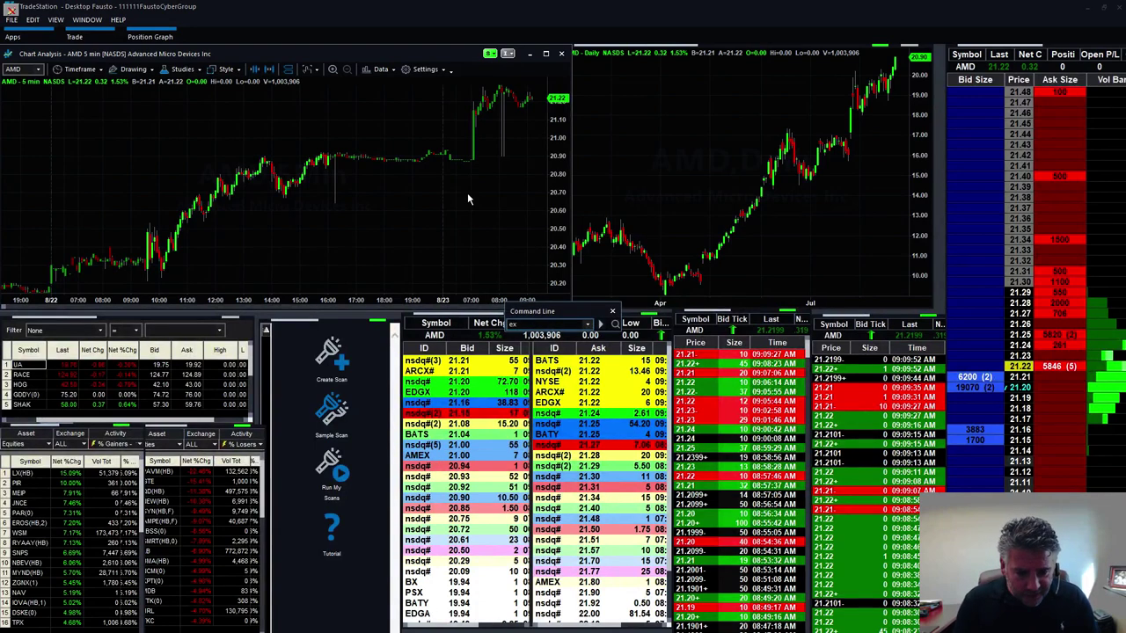
type("as")
key("Return")
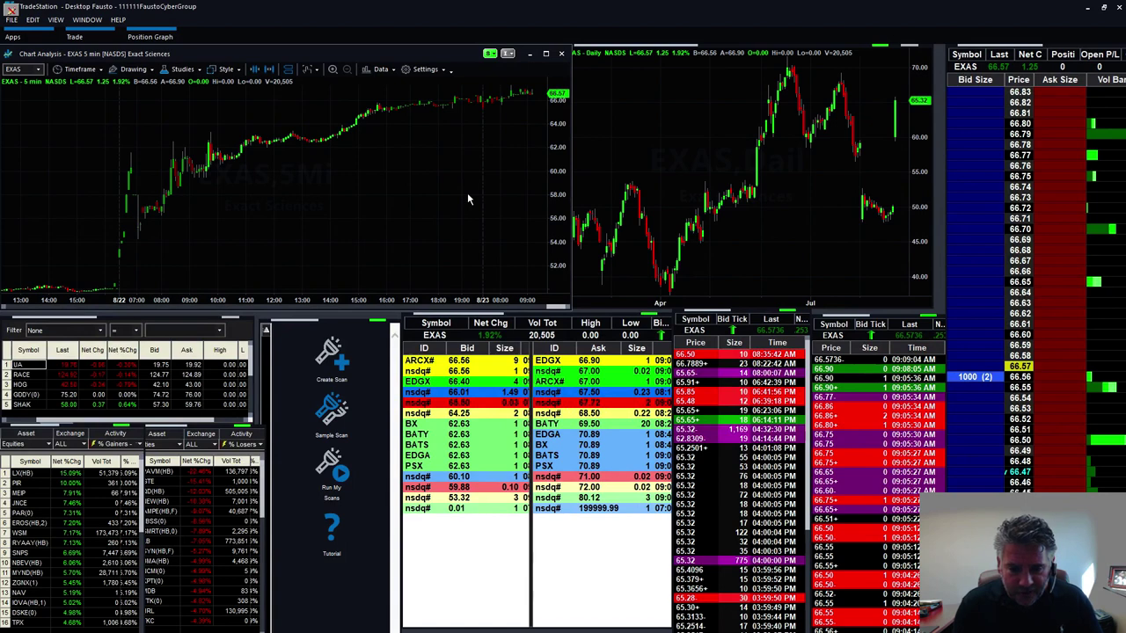
type("ssc")
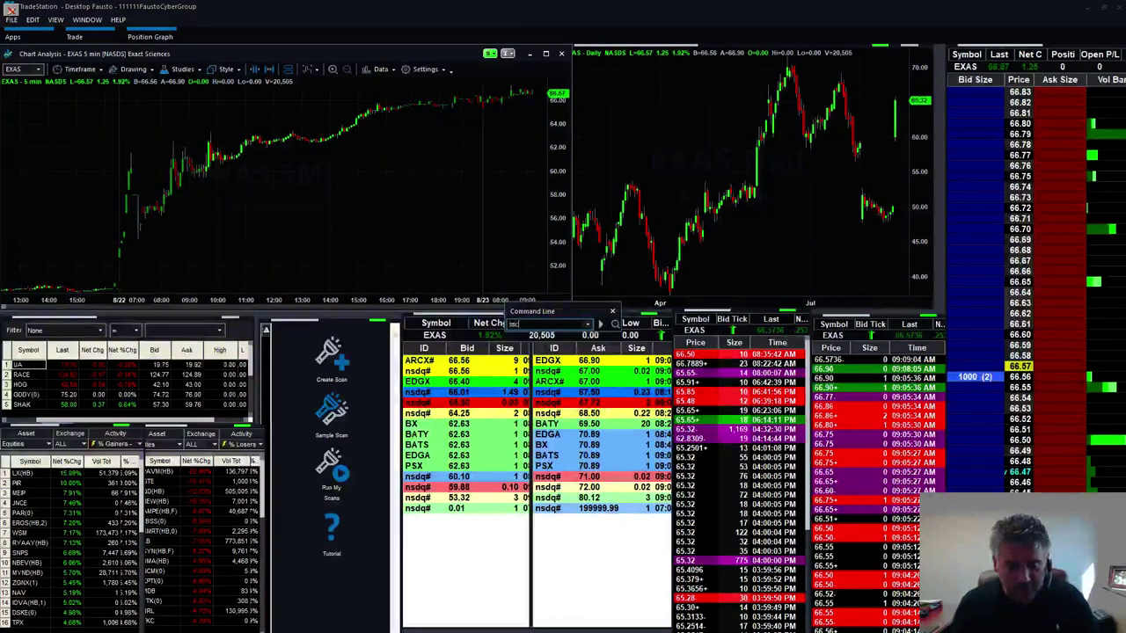
key("Return")
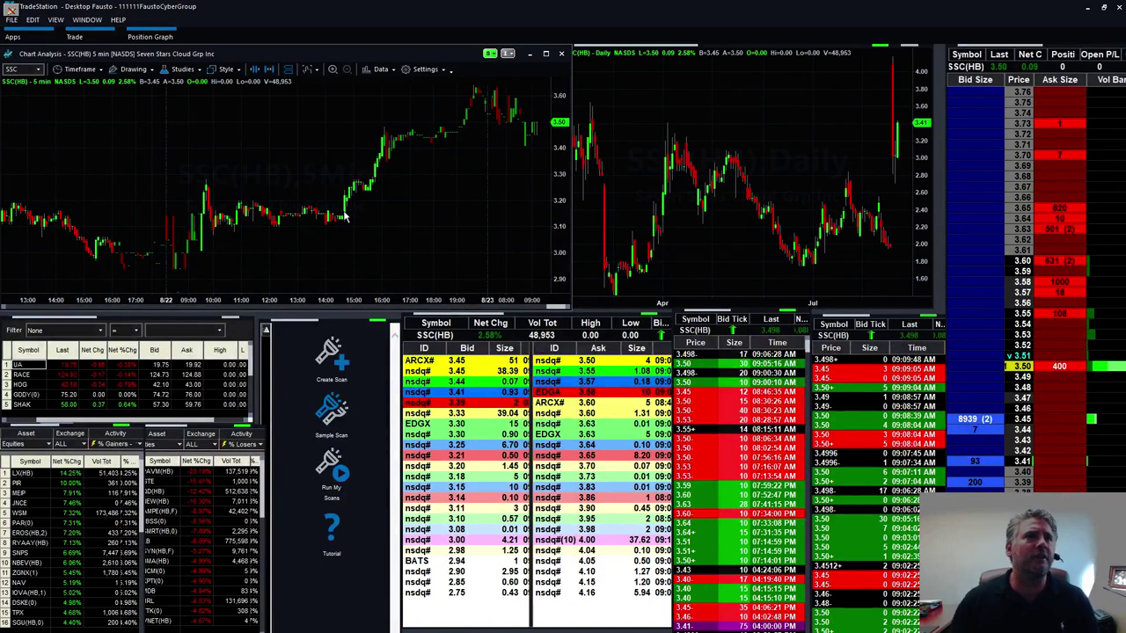
Step: Set the intraday chart to 3-minute bars and load URBN in the linked windows
left_click(79, 70)
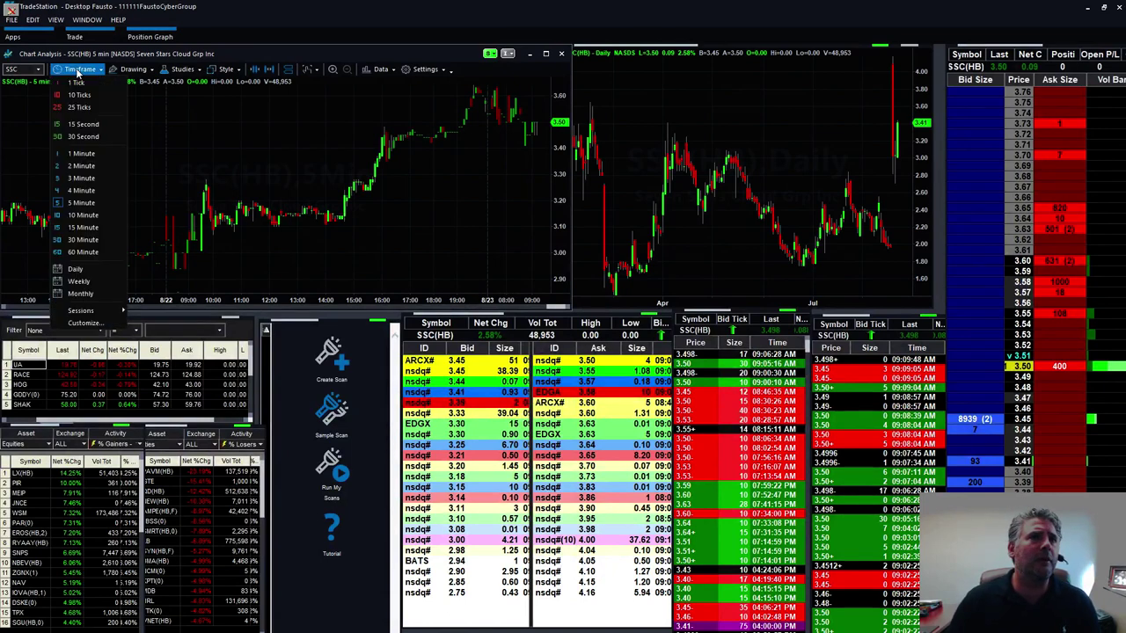
left_click(75, 178)
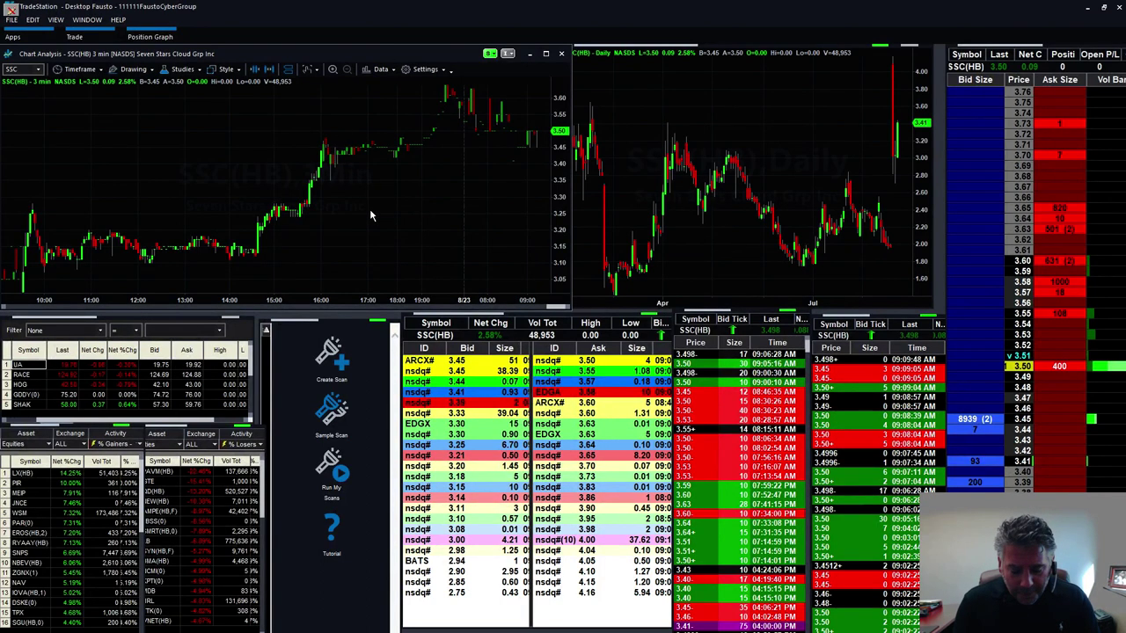
type("u")
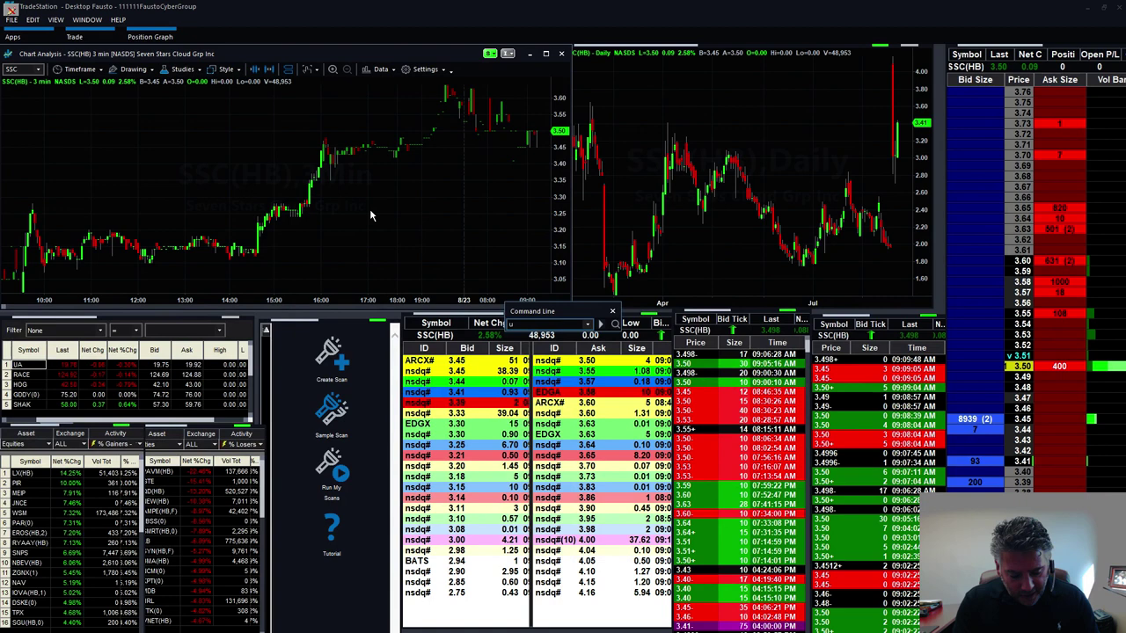
type("rbn")
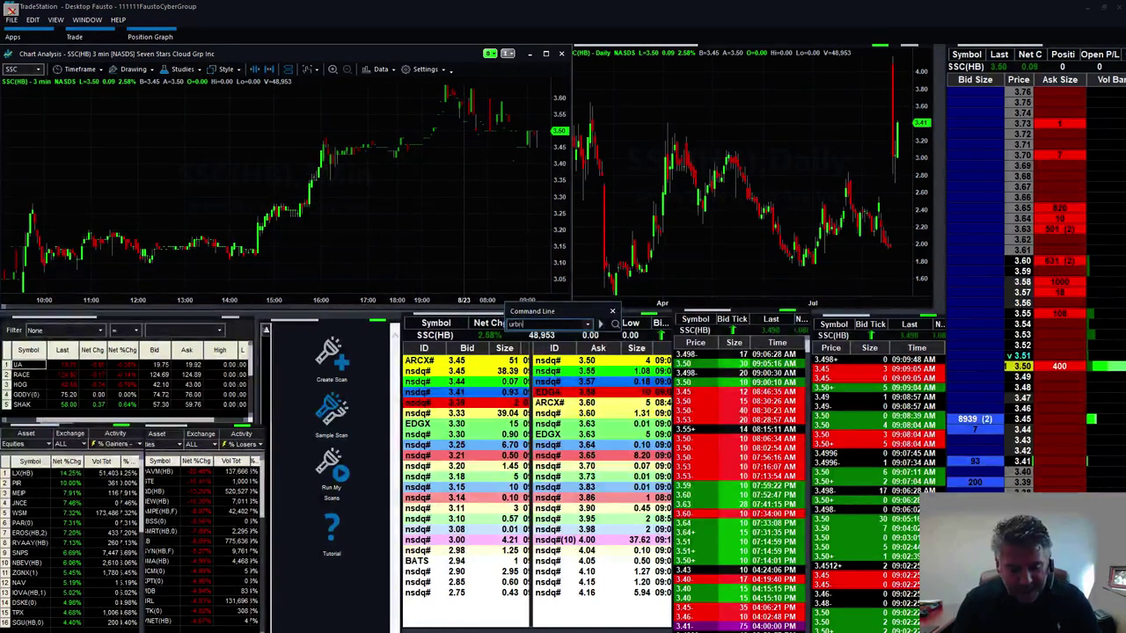
key("Return")
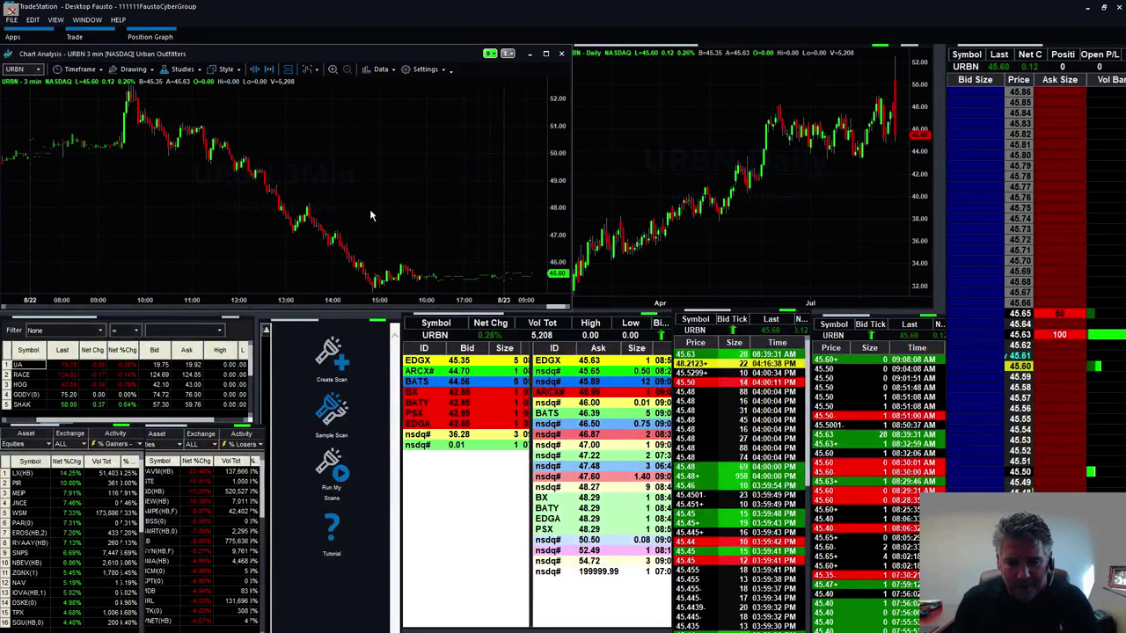
Step: Step through MOMO, then settle on SMCI across the linked windows
type("MOMO")
key("Return")
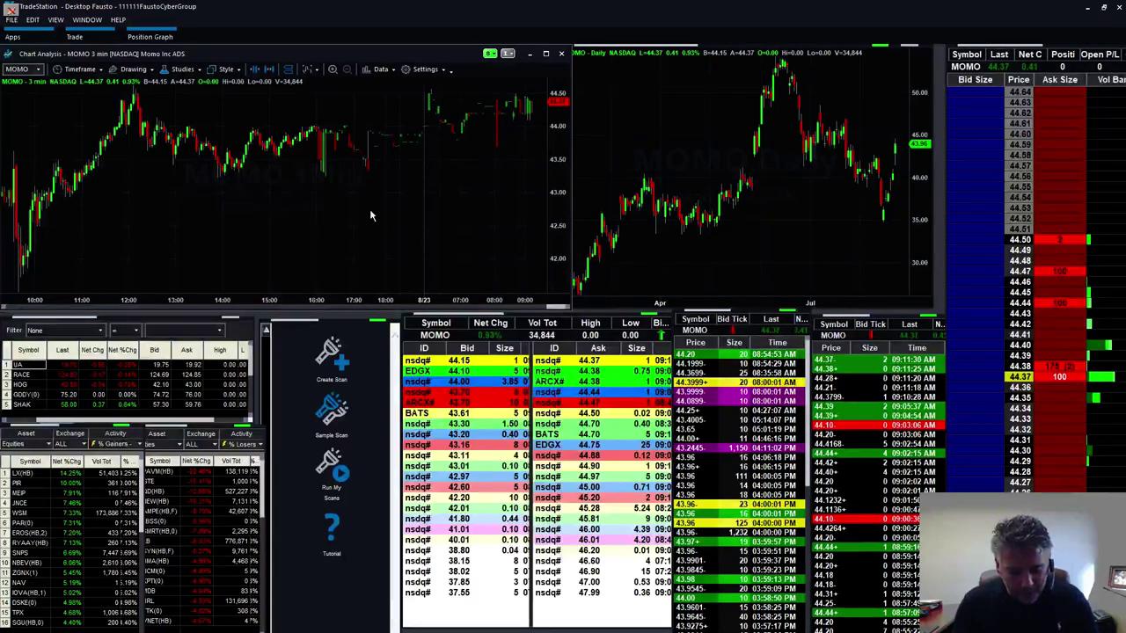
type("SMCI")
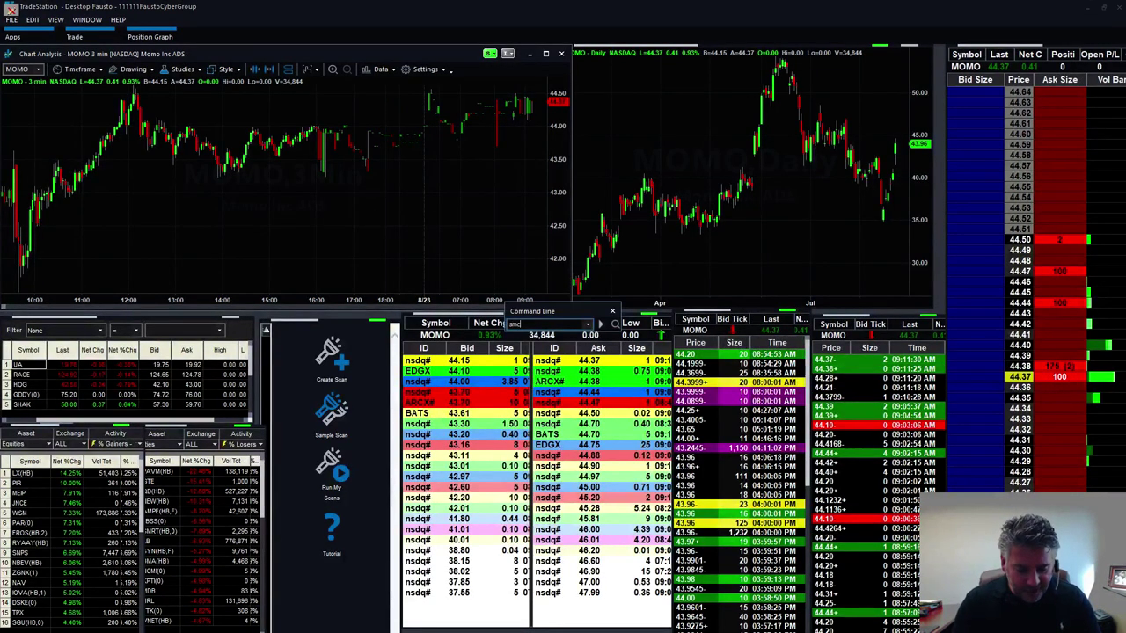
key("Return")
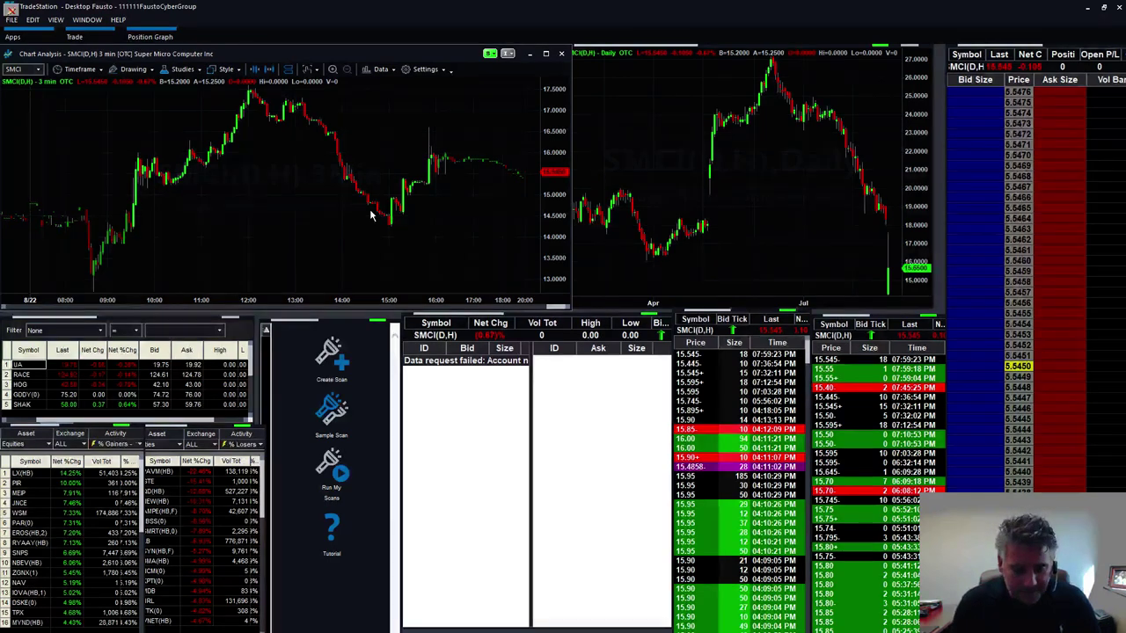
Step: Enter EXAS to show Exact Sciences on the 3-minute and daily charts, Level II, time-and-sales and price ladder
type("EXAS")
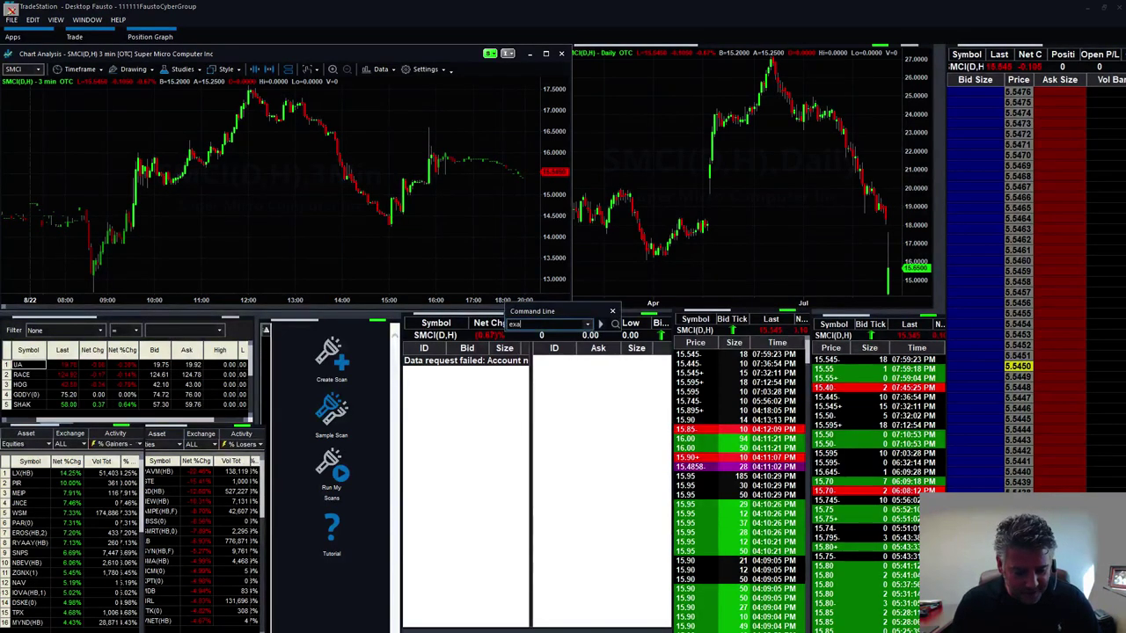
key("Return")
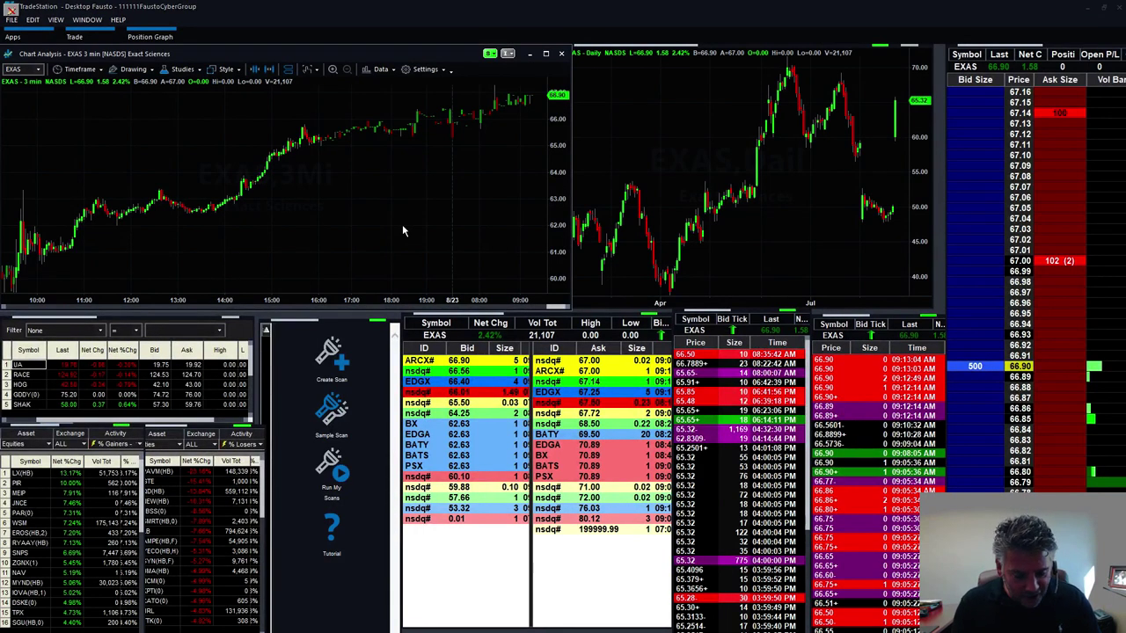
type("QD")
key("Return")
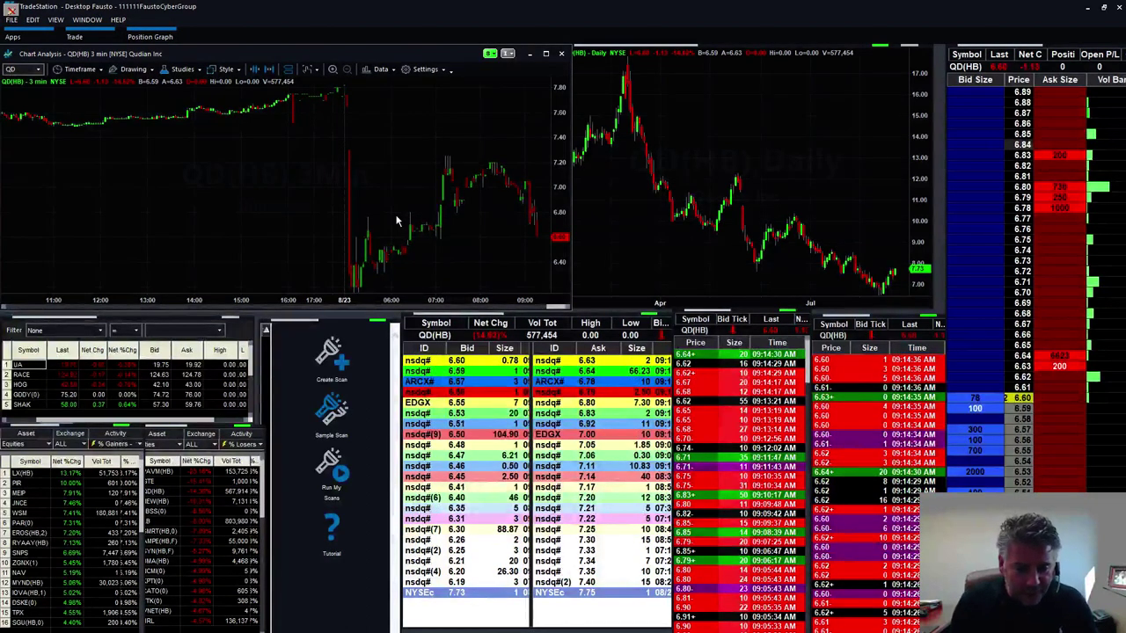
Step: Enter DB so Deutsche Bank replaces QD in all linked charts and quote windows
type("DB")
key("Return")
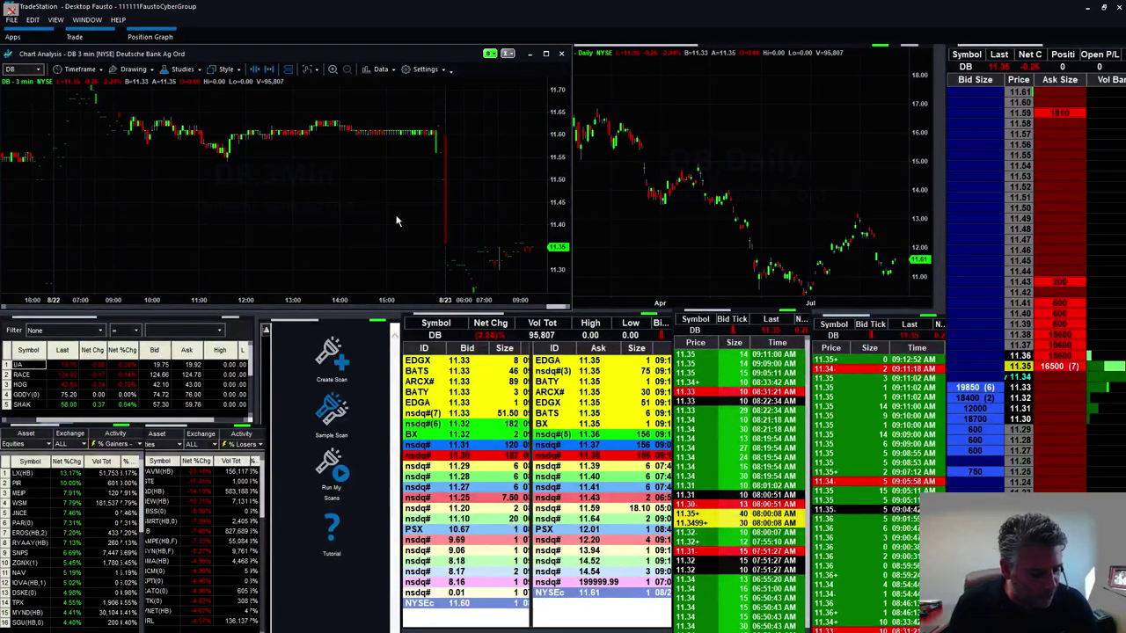
type("LX")
key("Return")
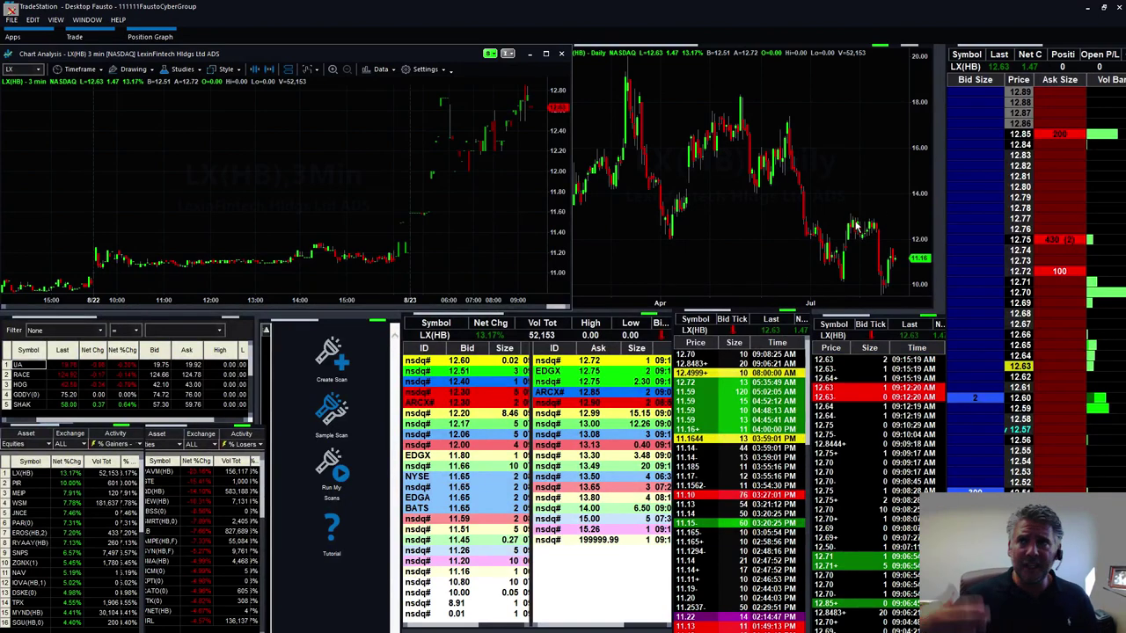
scroll(1071, 379, "up", 5)
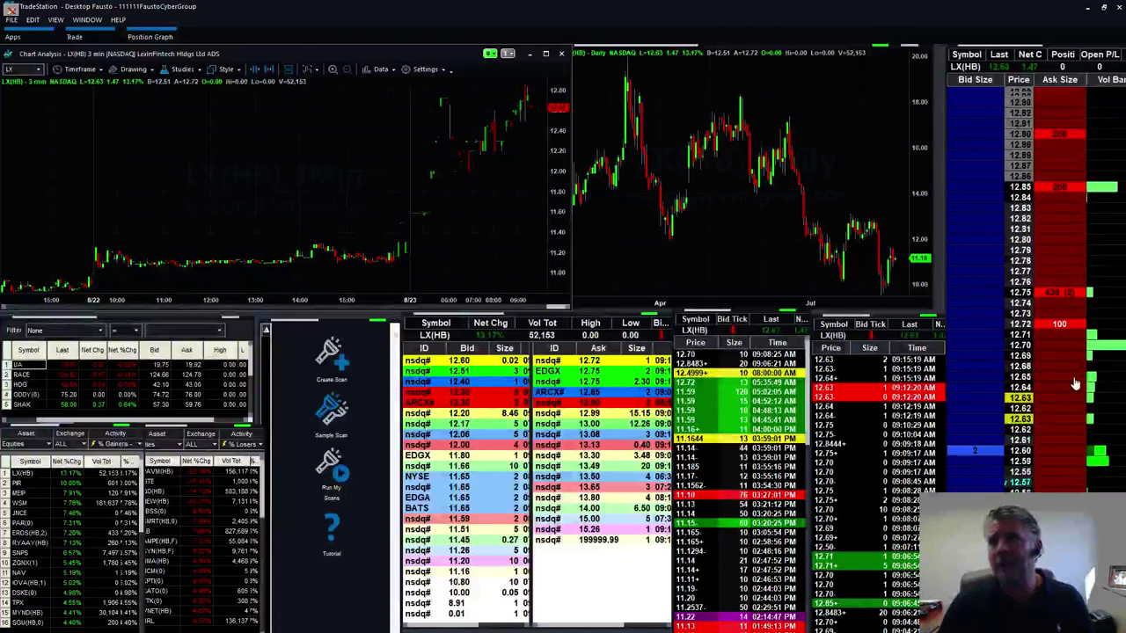
scroll(1073, 383, "up", 1)
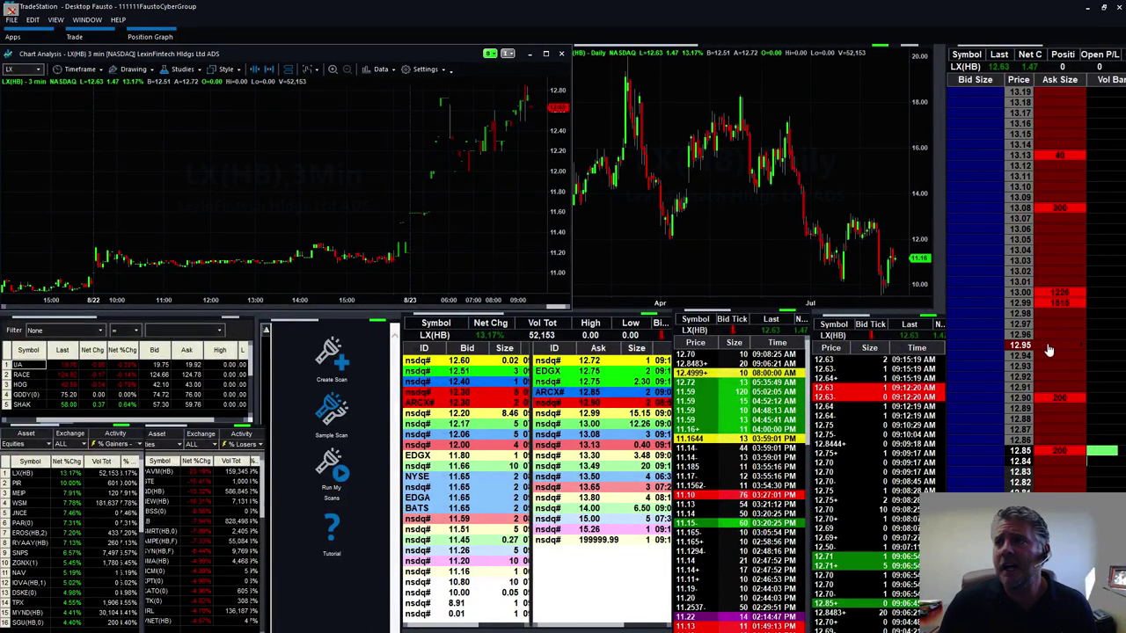
scroll(1063, 337, "down", 1)
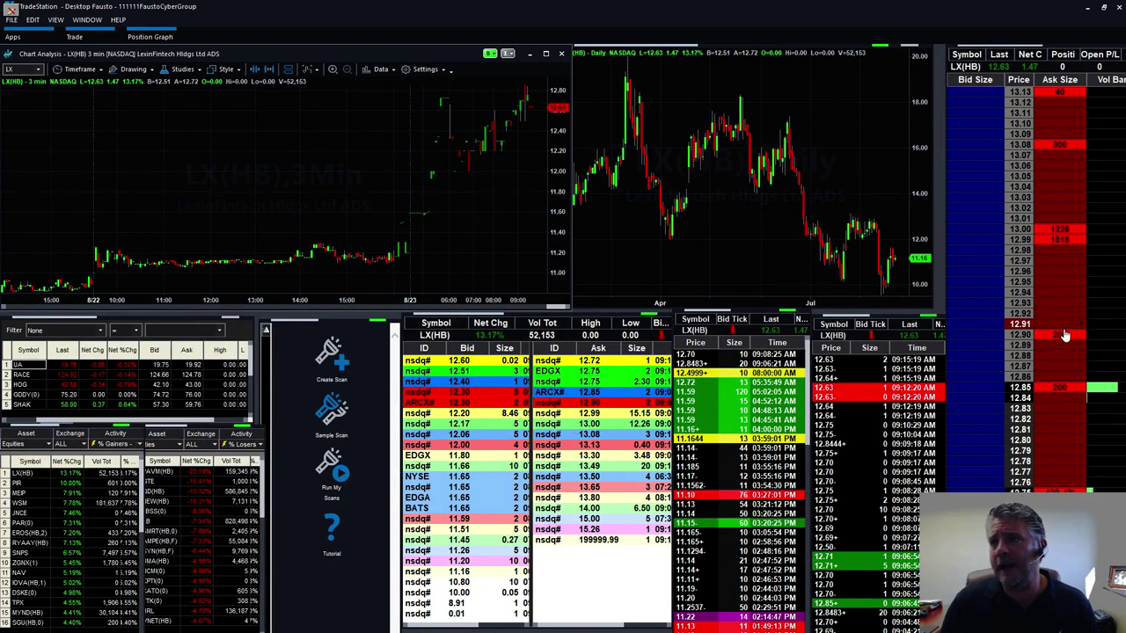
scroll(1063, 337, "down", 4)
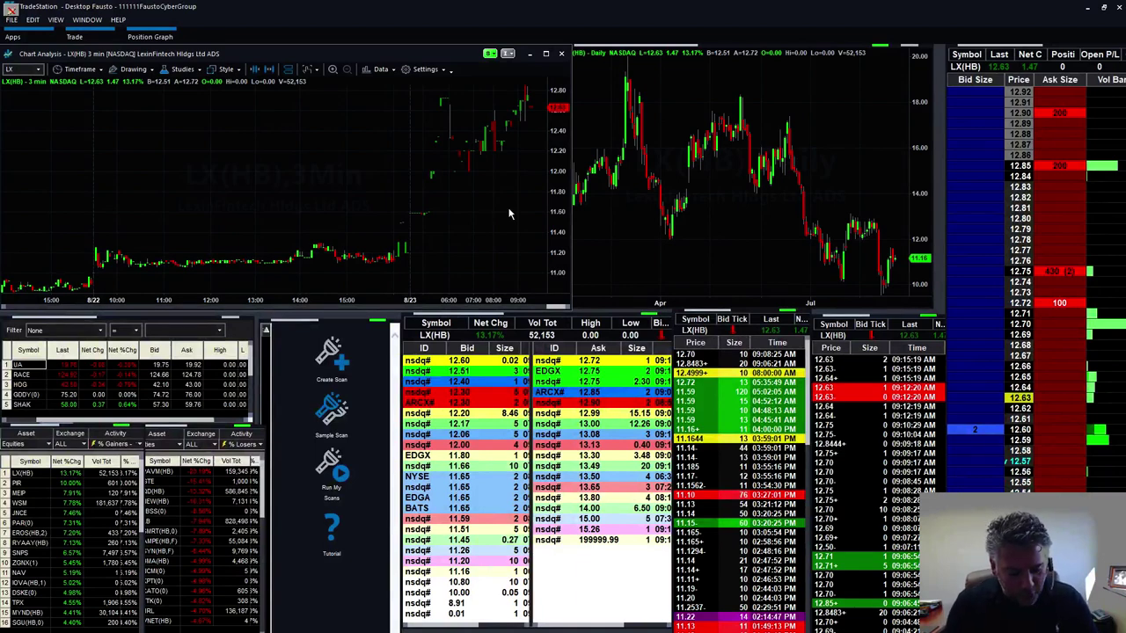
Step: Enter NEWA so Newater Tech replaces LX in all linked charts and quote windows
type("ne")
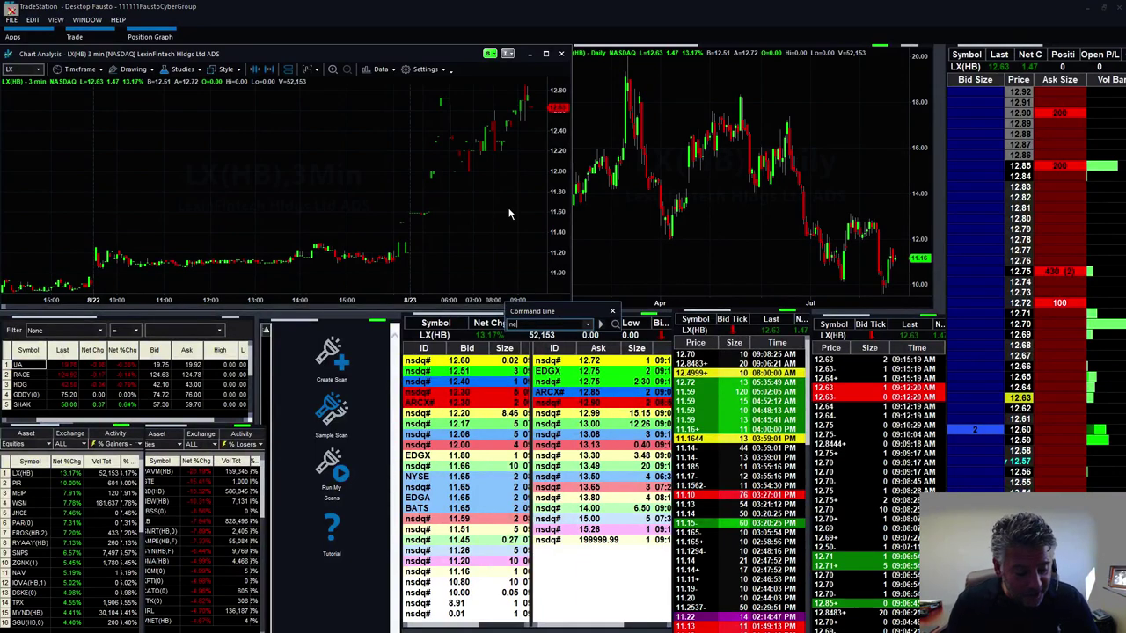
type("wa")
key("Return")
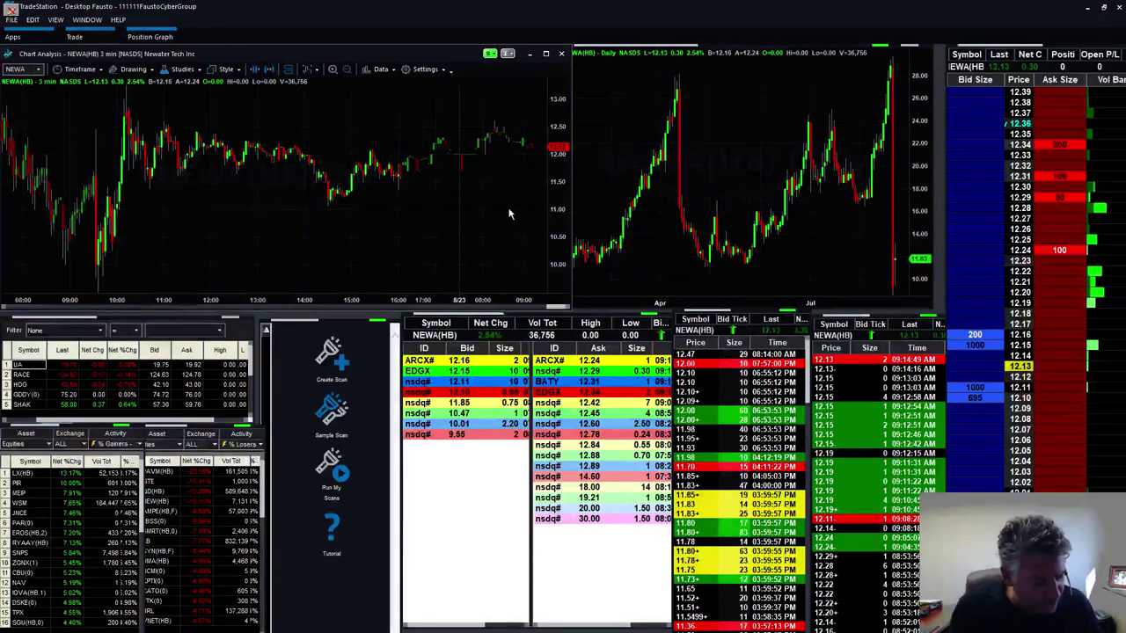
Step: Enter LEJU so Leju Holdings replaces NEWA in all linked charts and quote windows
type("le")
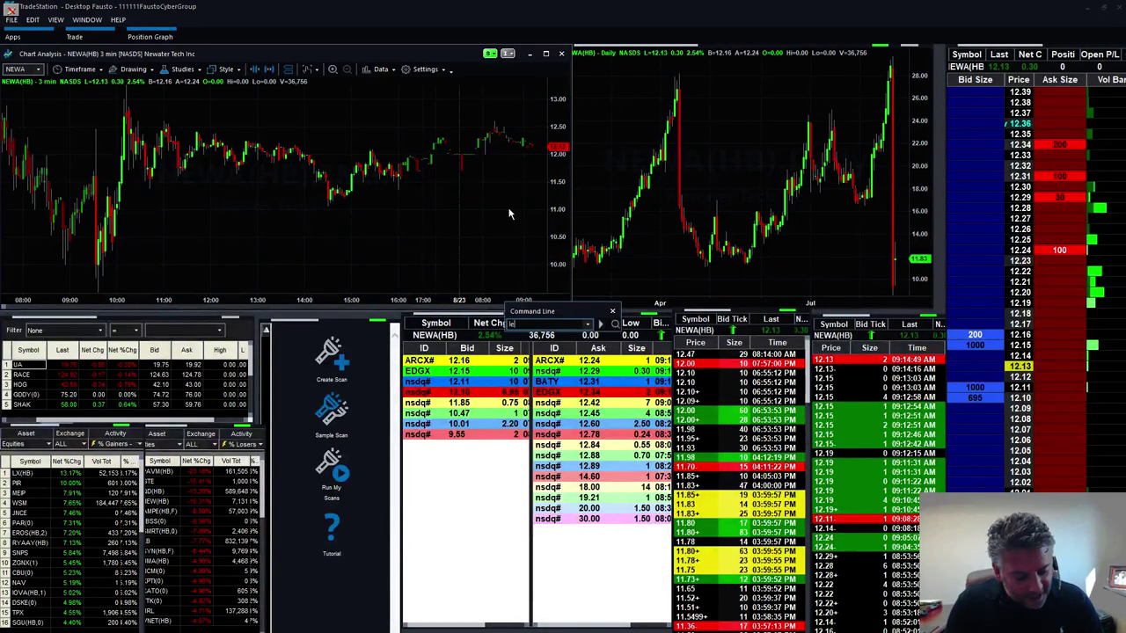
type("ju")
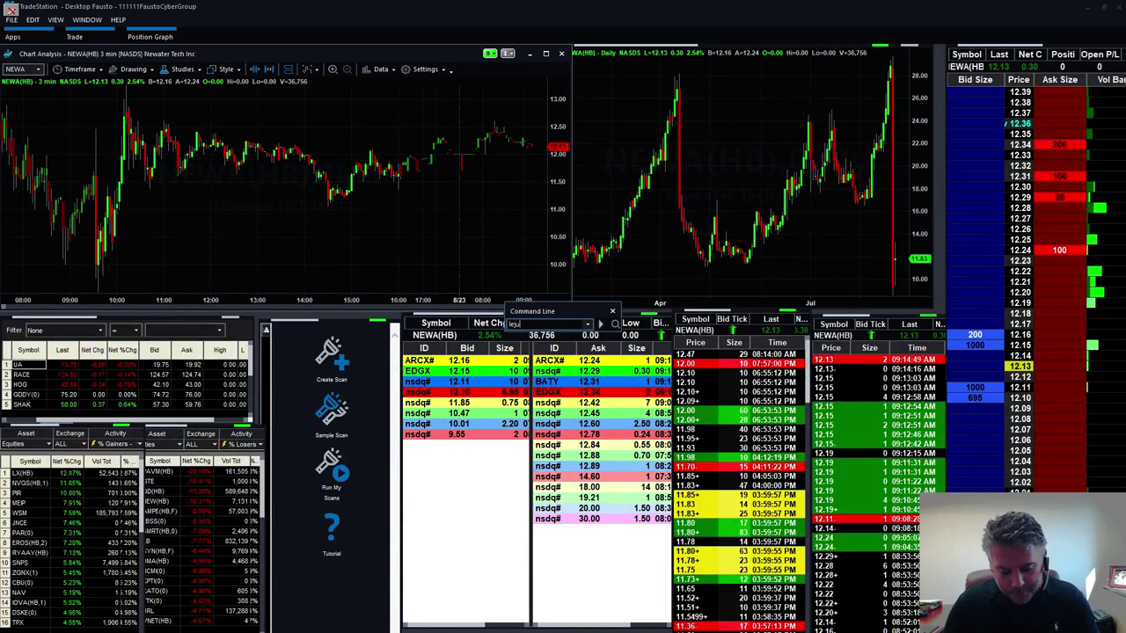
key("Return")
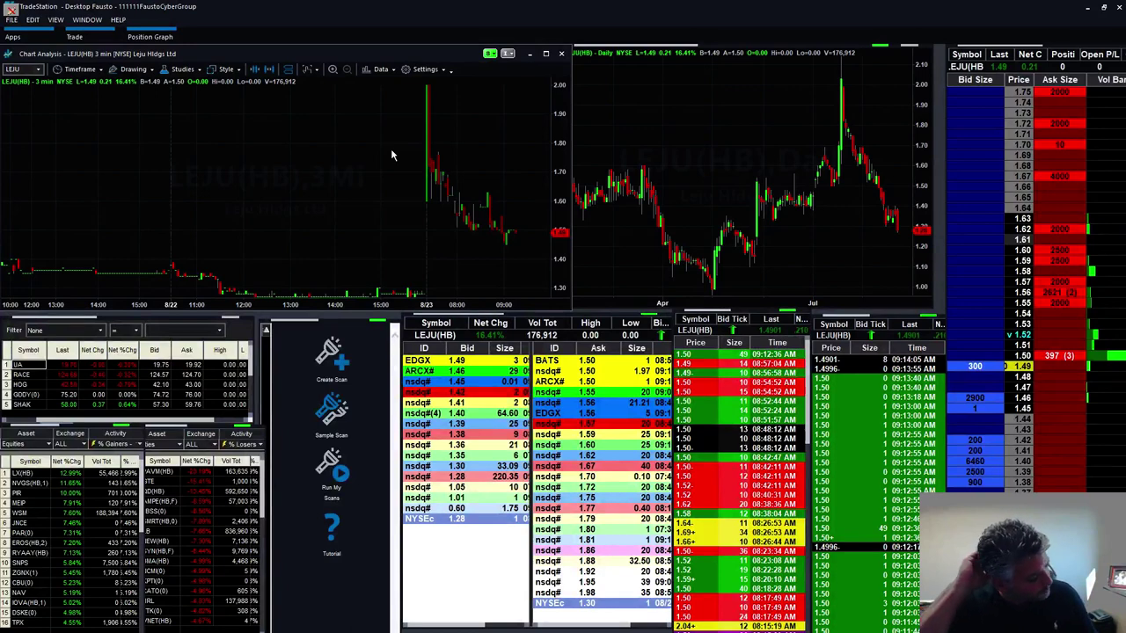
Step: Enter WSM so Williams-Sonoma replaces LEJU in all linked charts and quote windows
type("WSM")
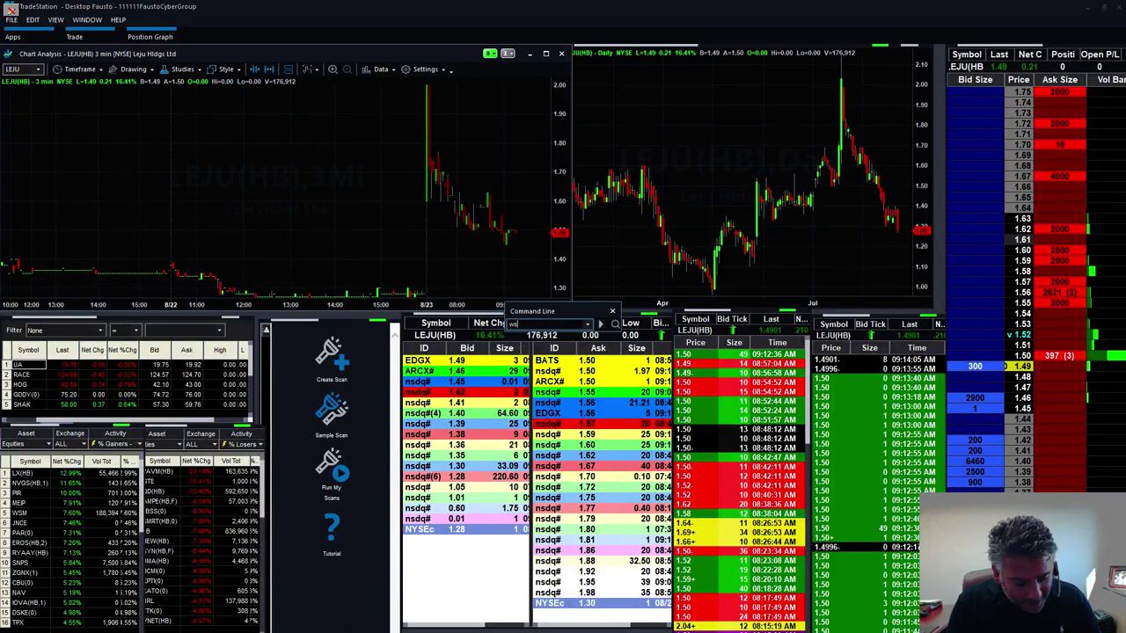
key("Return")
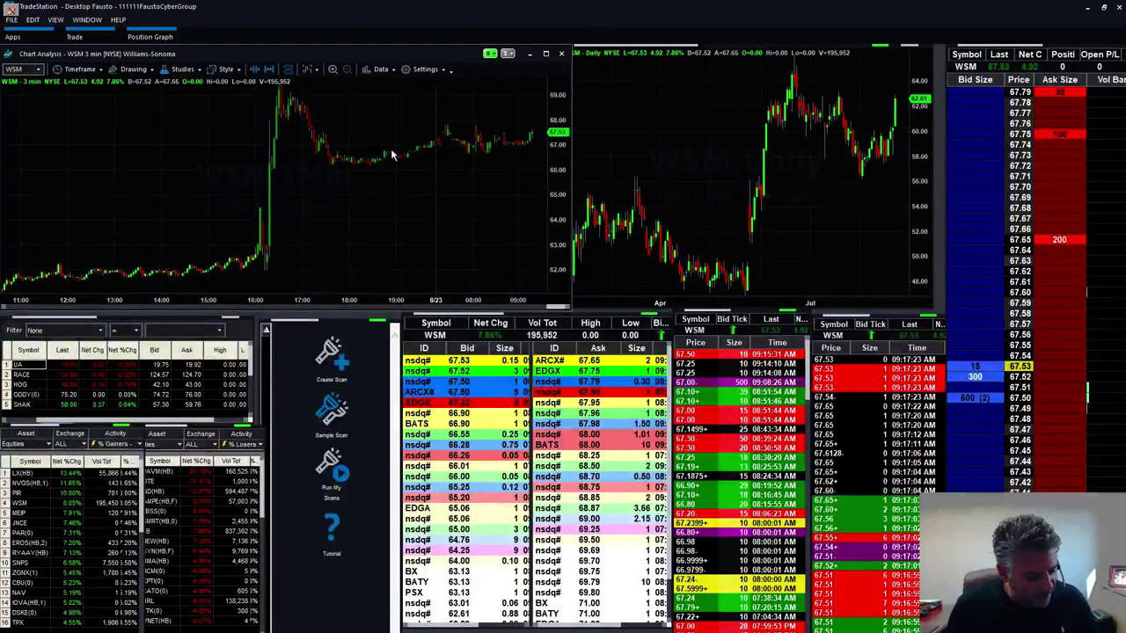
Step: After the mistyped ABA fails, enter BABA to show Alibaba in all linked windows
type("ABA")
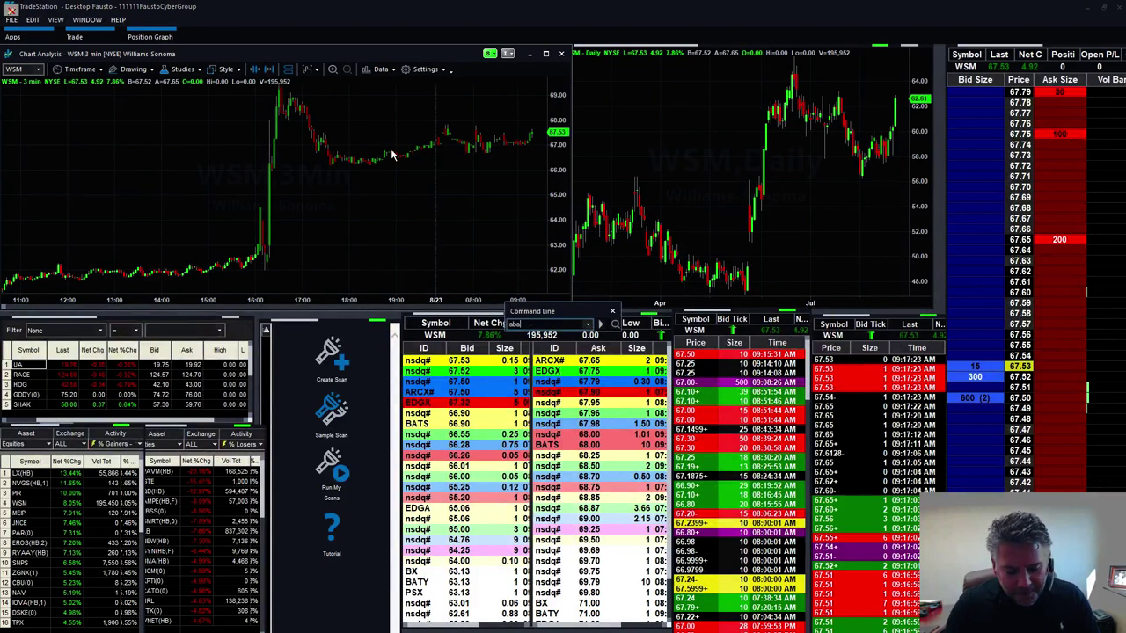
key("Return")
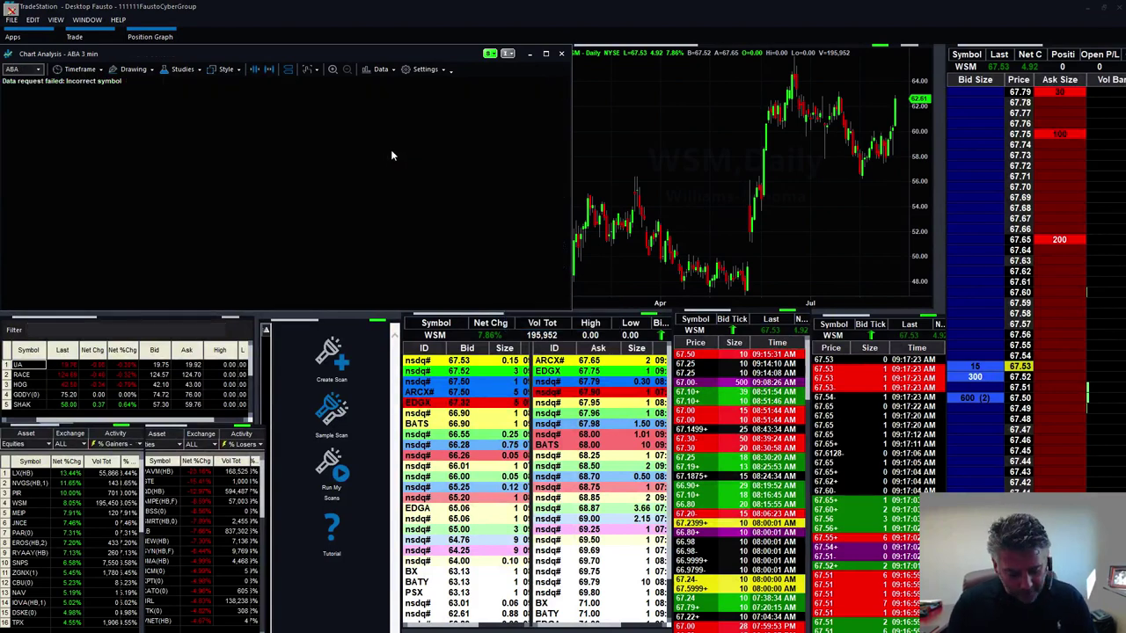
type("BABA")
key("Return")
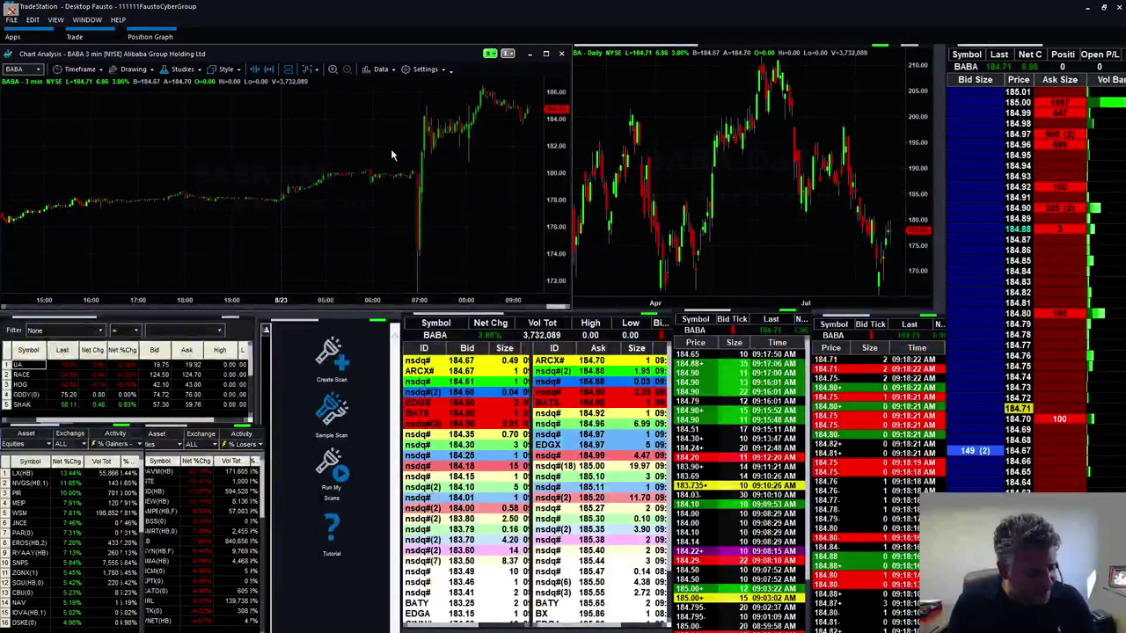
Step: Enter AMD so Advanced Micro Devices replaces BABA in all linked charts and quote windows
type("AMD")
key("Return")
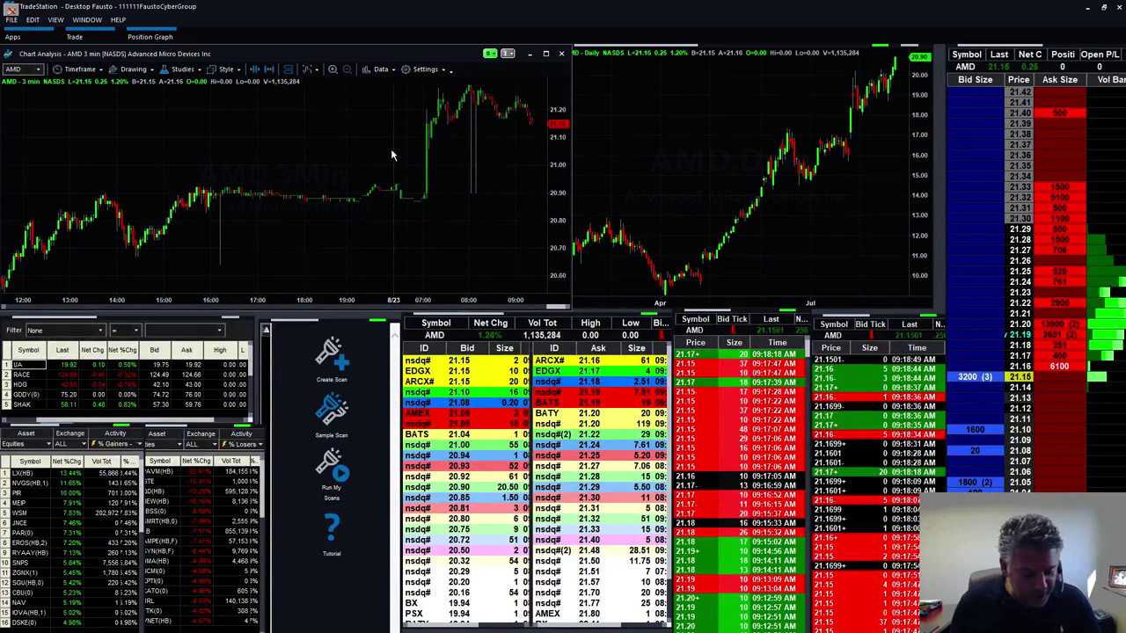
Step: Stop briefly on SSC, then load EXAS into the 3-minute and daily charts and linked windows
type("SSC")
key("Return")
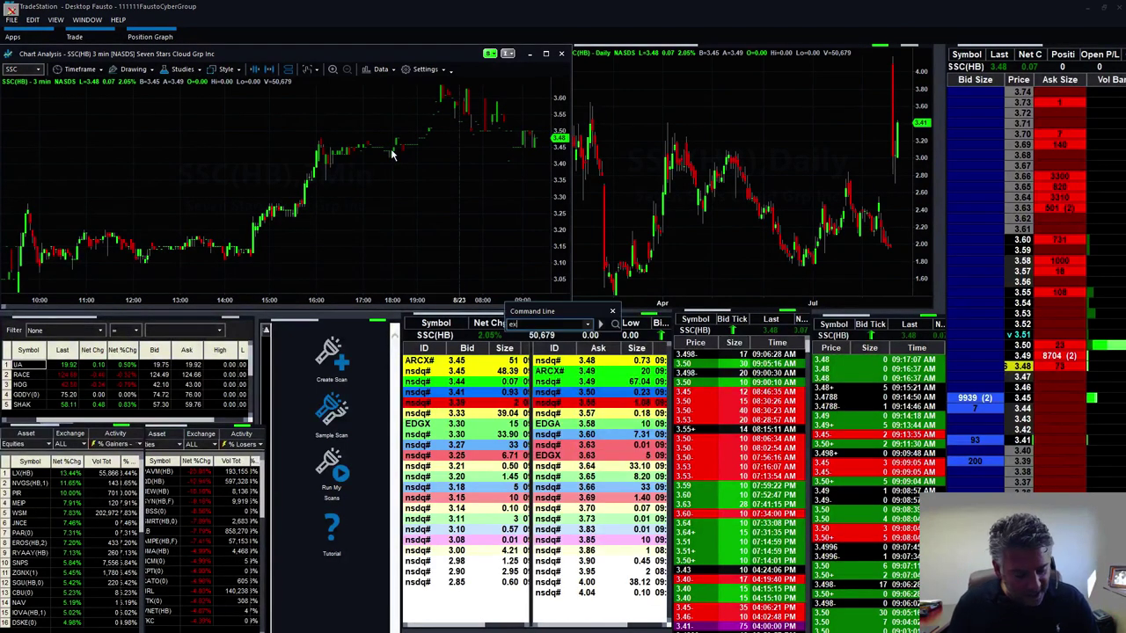
type("EXAS")
key("Return")
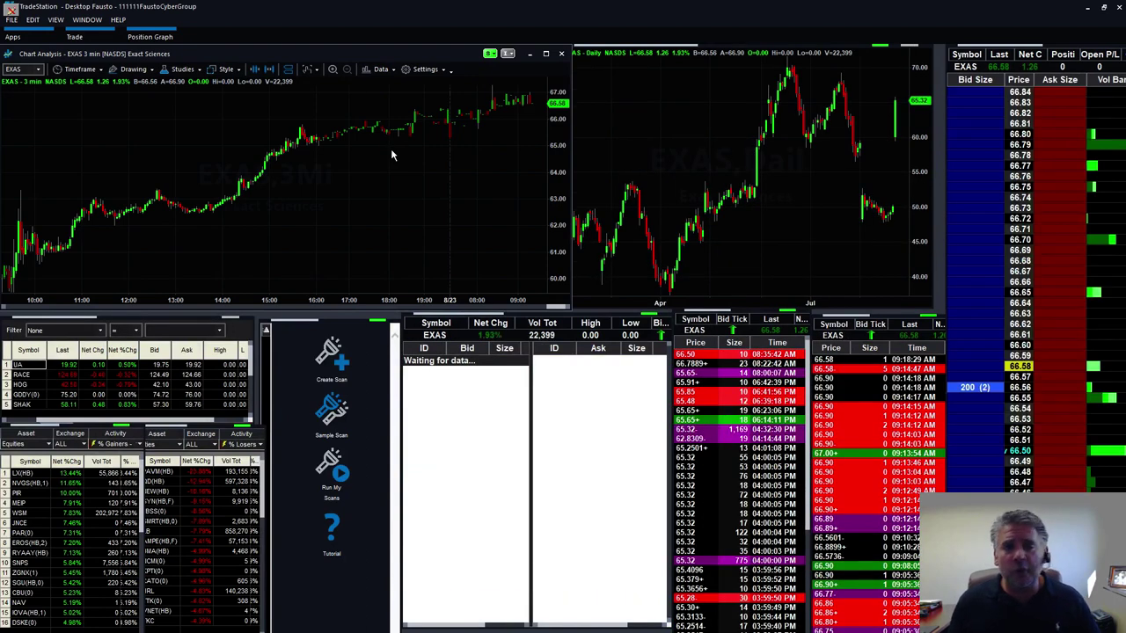
Step: After the mistyped JB fails, load BJ (BJ's Wholesale Club) into the charts and linked windows
type("JB")
key("Return")
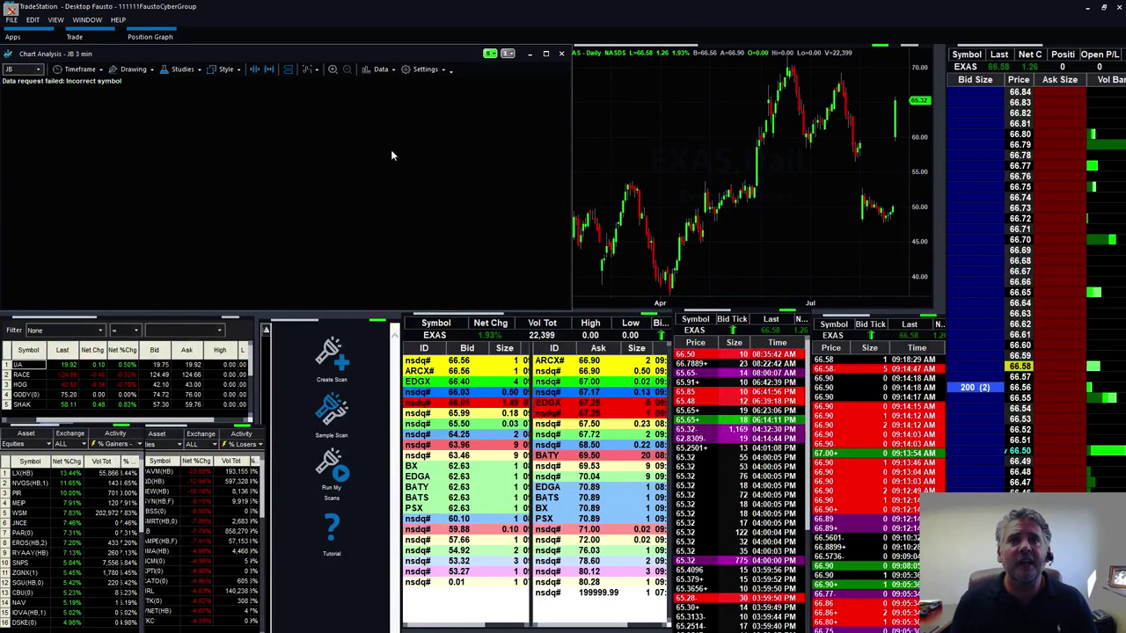
type("BJ")
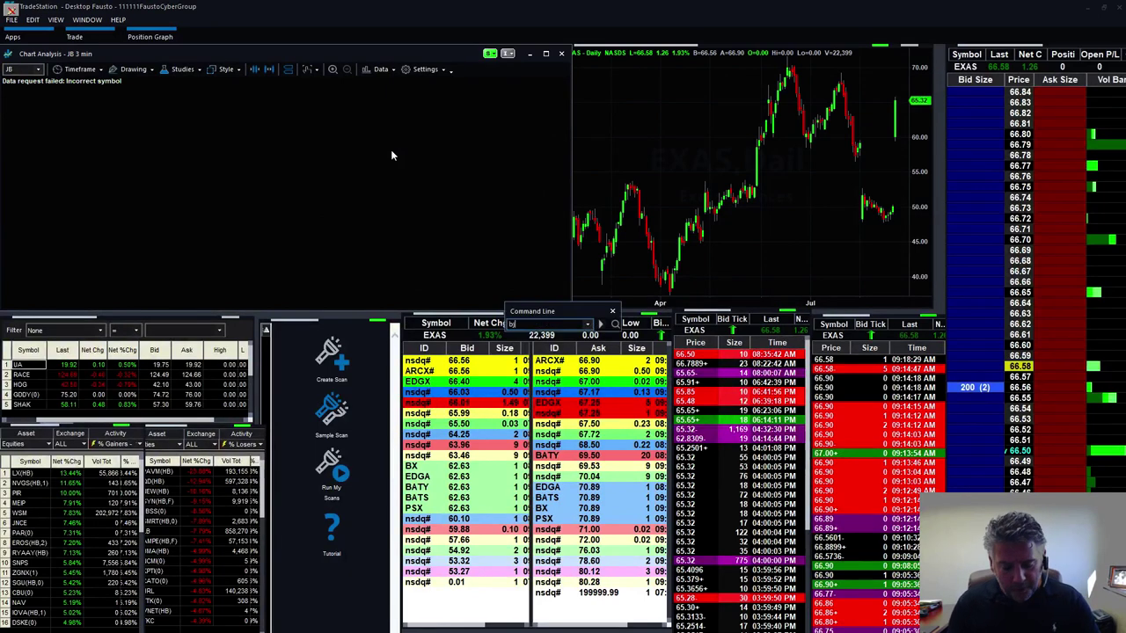
key("Return")
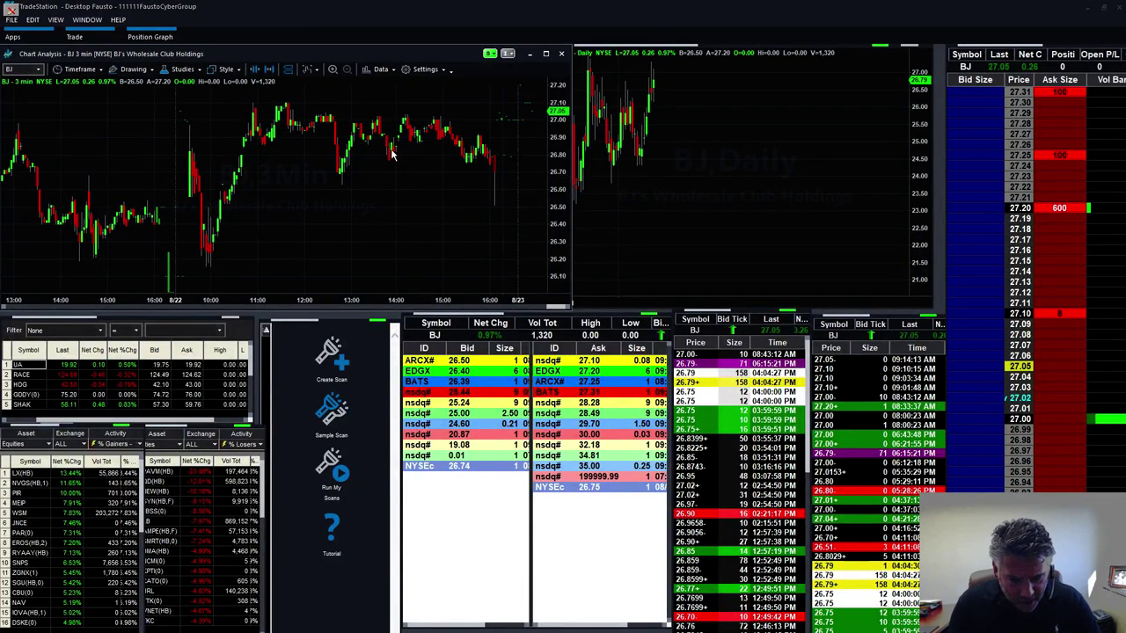
Step: Enter symbol QD (Qudian Inc) to replace BJ on the 3-minute and daily charts
type("QD")
key("Return")
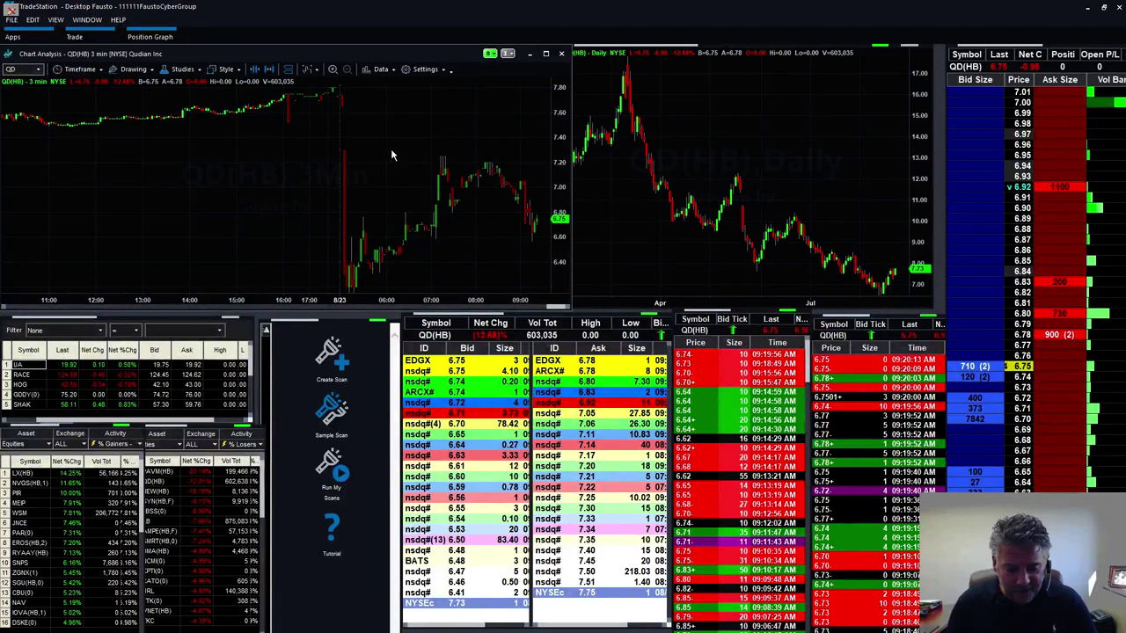
Step: Enter symbol LB (L Brands) on the 3-minute chart to replace QD
type("in")
key("Return")
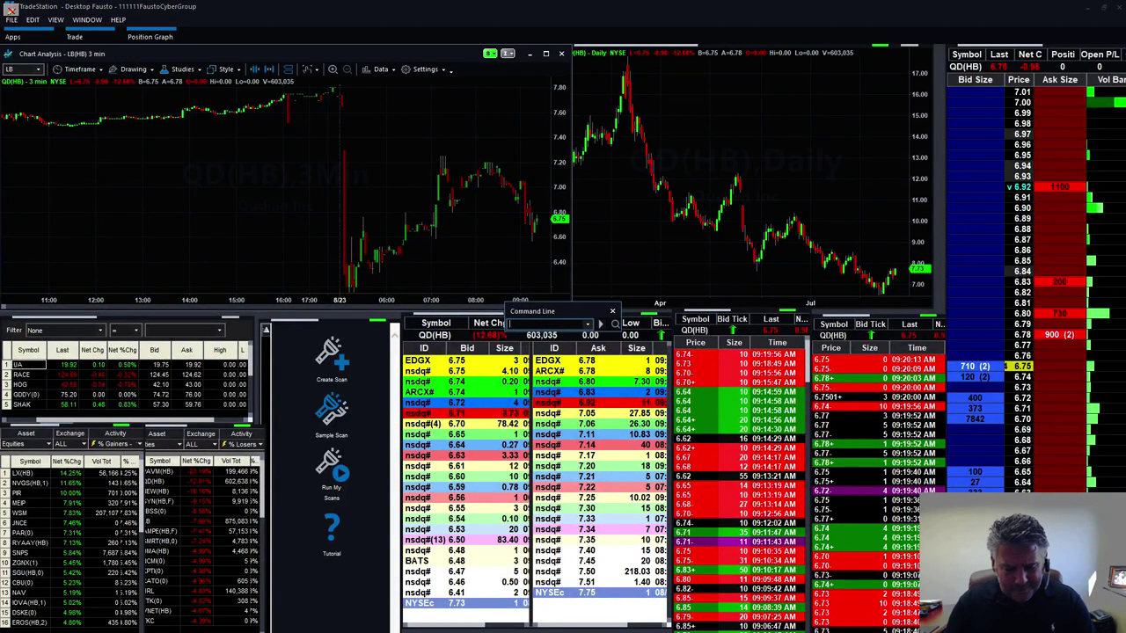